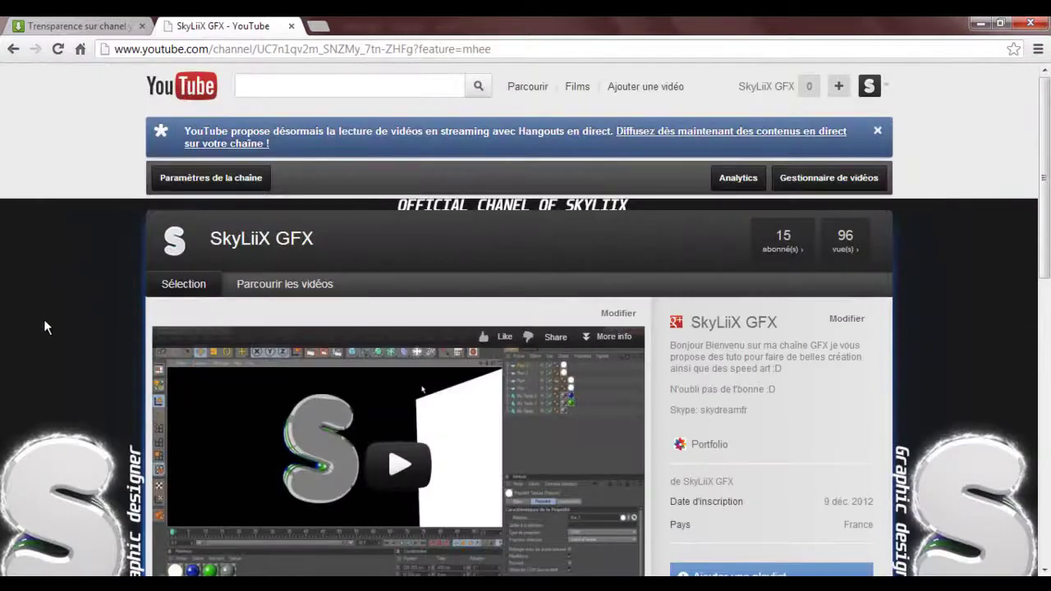
Examine the SkyLiiX GFX channel page, especially how the S avatar blends into the dark header.
scroll(55, 372, "down", 2)
scroll(82, 404, "down", 2)
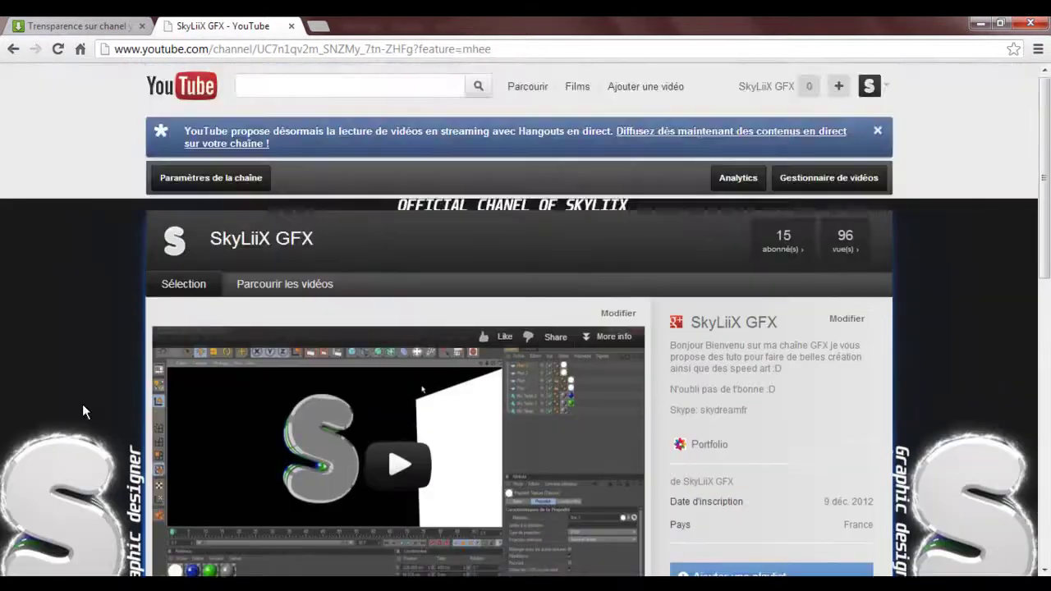
scroll(86, 394, "up", 4)
scroll(89, 384, "down", 1)
scroll(92, 382, "down", 1)
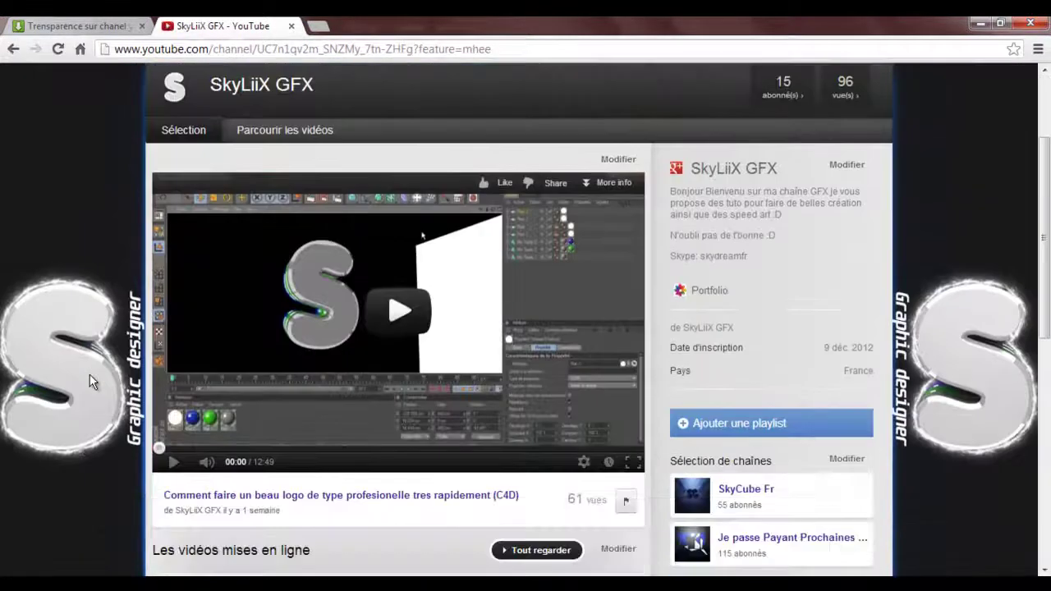
scroll(89, 375, "up", 1)
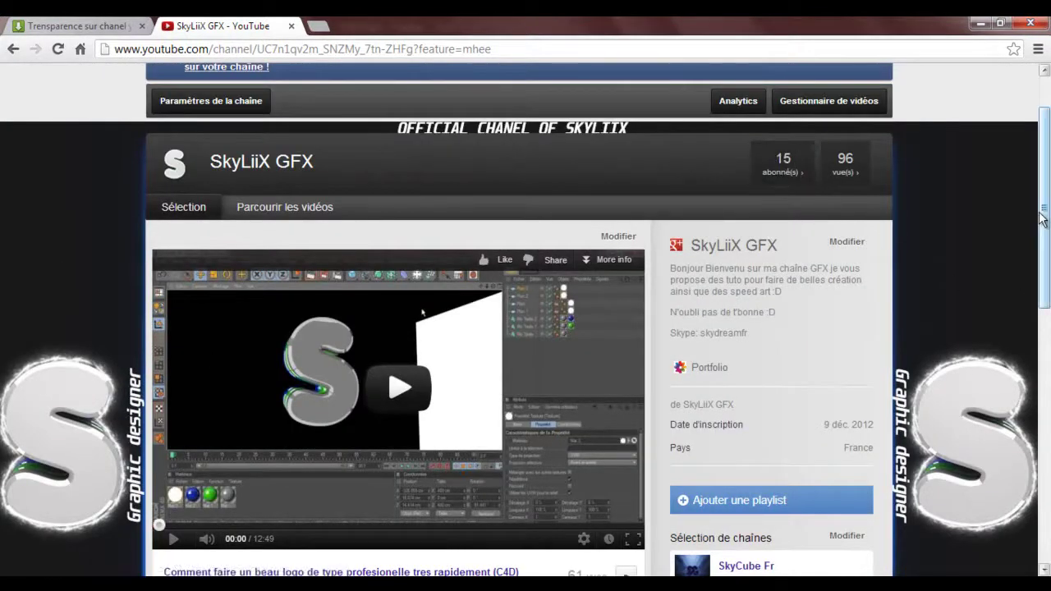
left_click_drag(1044, 215, 1043, 177)
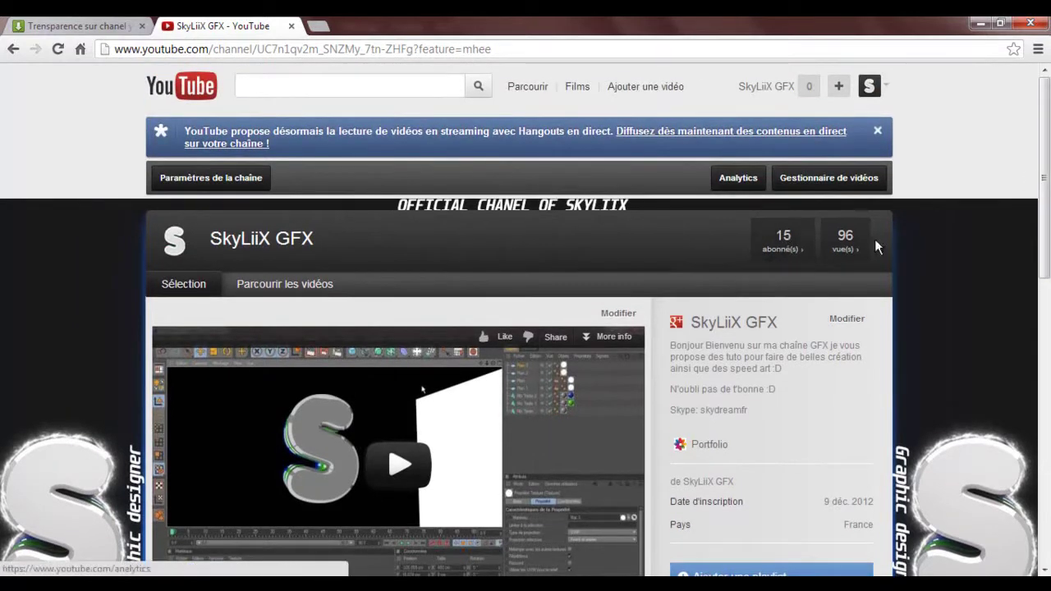
left_click_drag(1043, 182, 1044, 207)
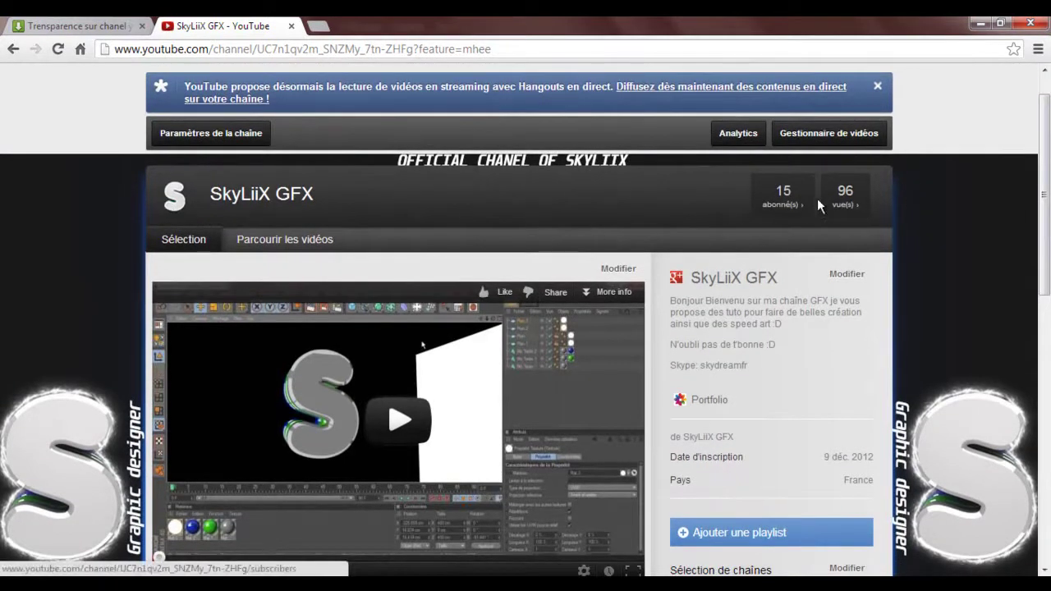
left_click_drag(1040, 194, 1039, 172)
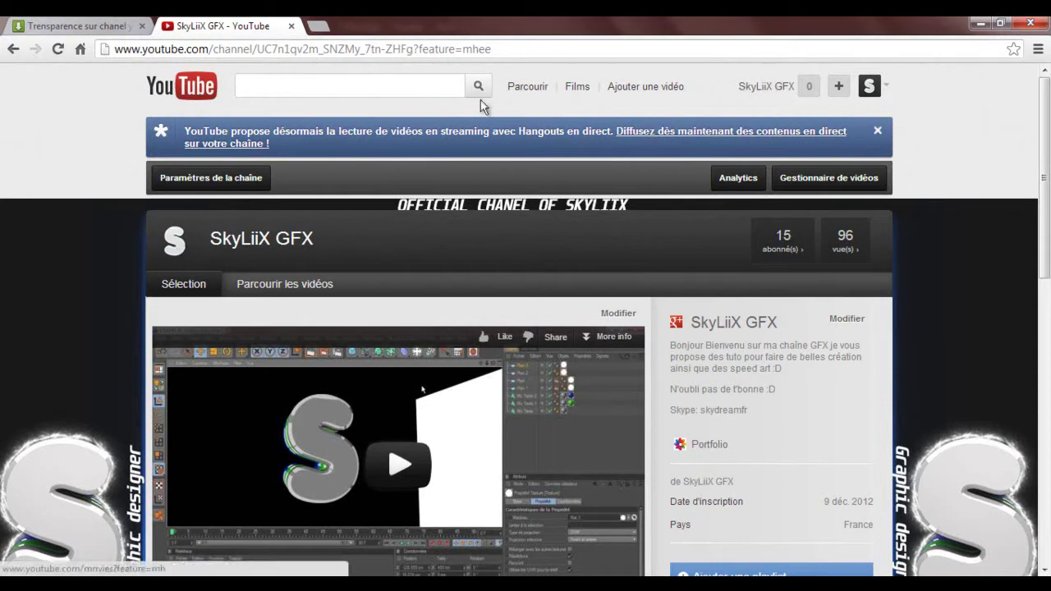
Search YouTube for "gangnam style" and open PSY's official M/V.
left_click(306, 86)
type("g")
left_click(280, 103)
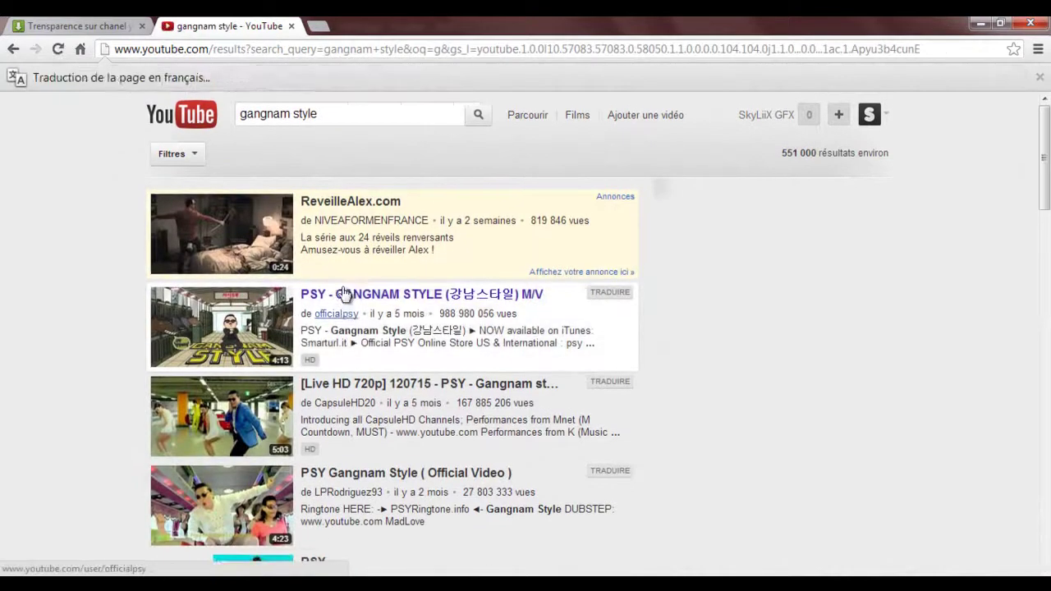
left_click(341, 322)
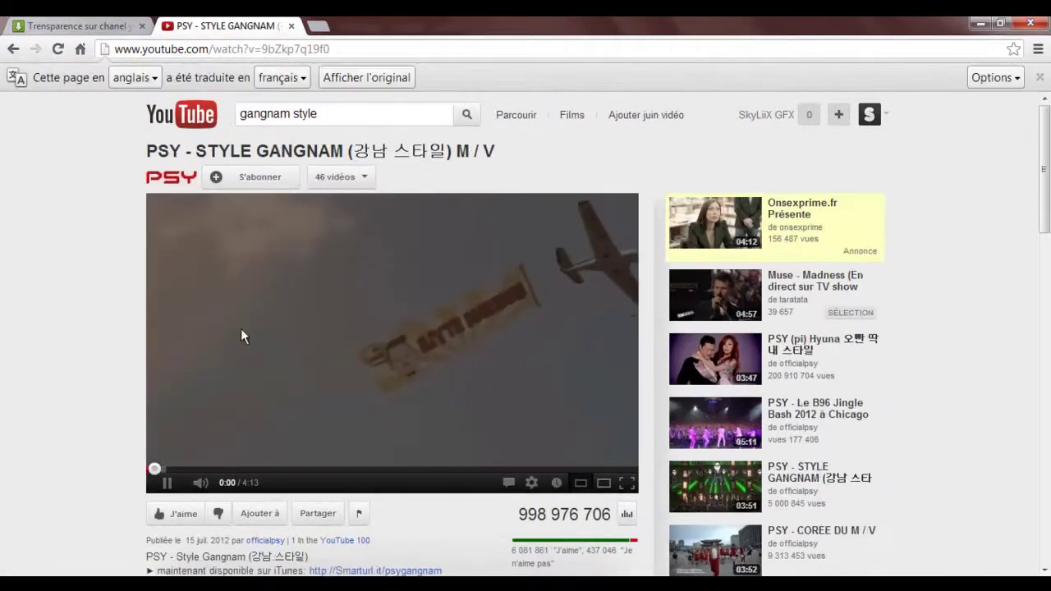
Pause the video and open the officialpsy channel to examine its avatar against the header.
left_click(237, 261)
scroll(261, 463, "down", 1)
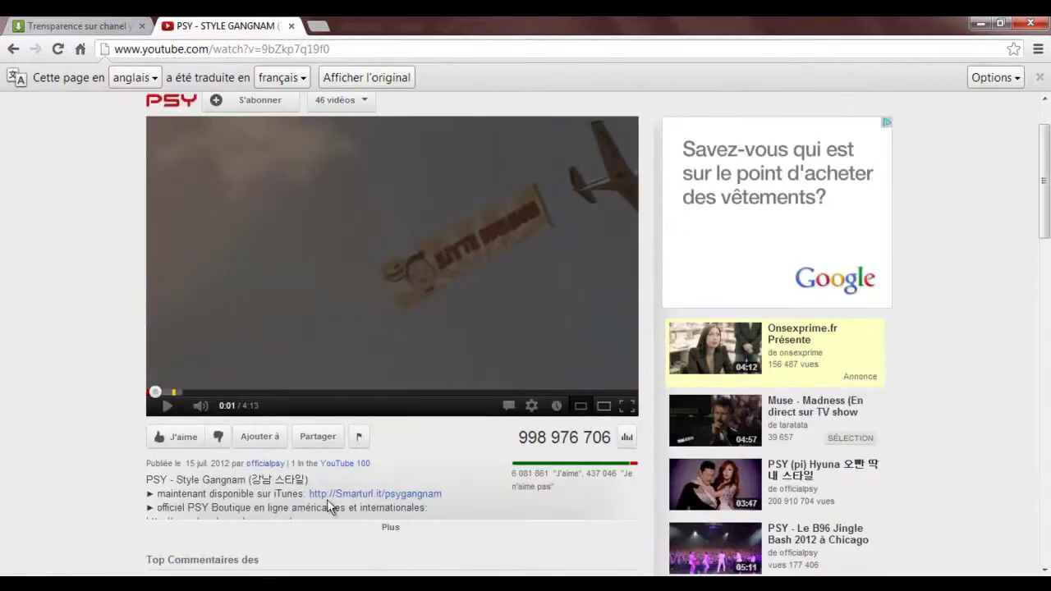
left_click(258, 464)
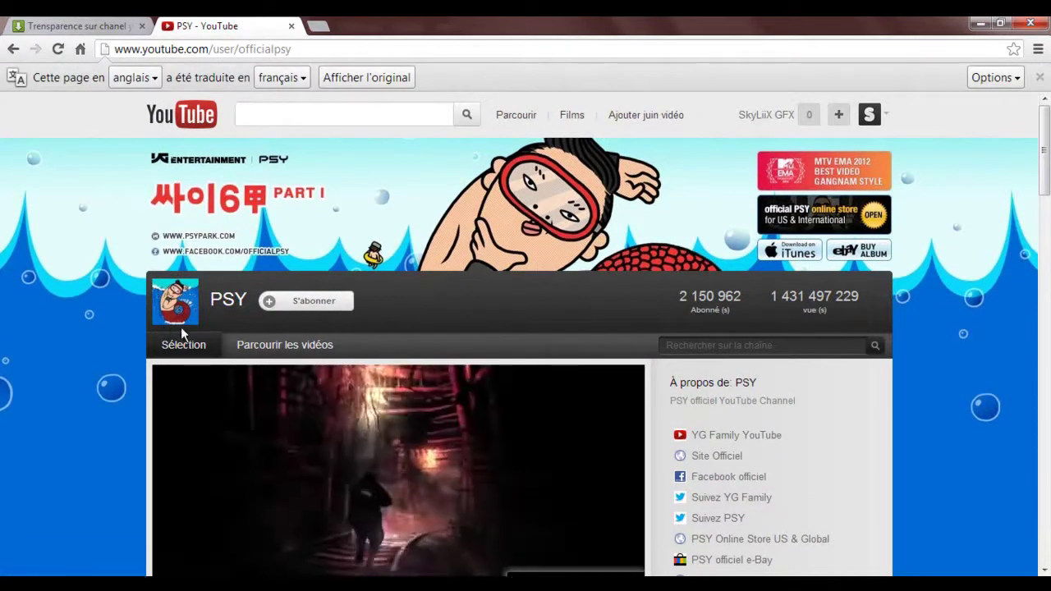
scroll(328, 411, "down", 3)
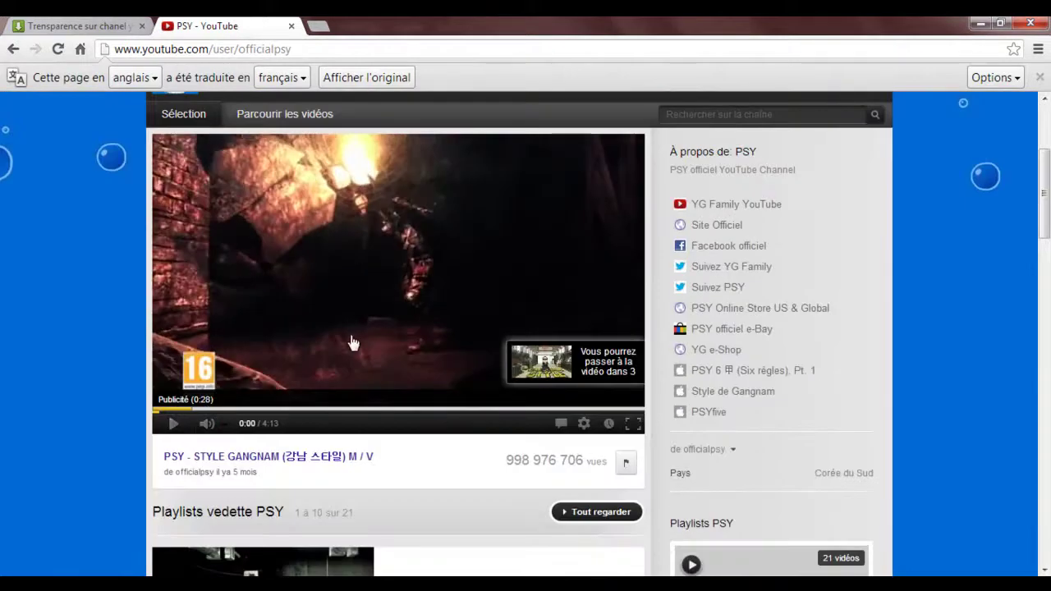
scroll(351, 340, "up", 2)
scroll(351, 340, "up", 1)
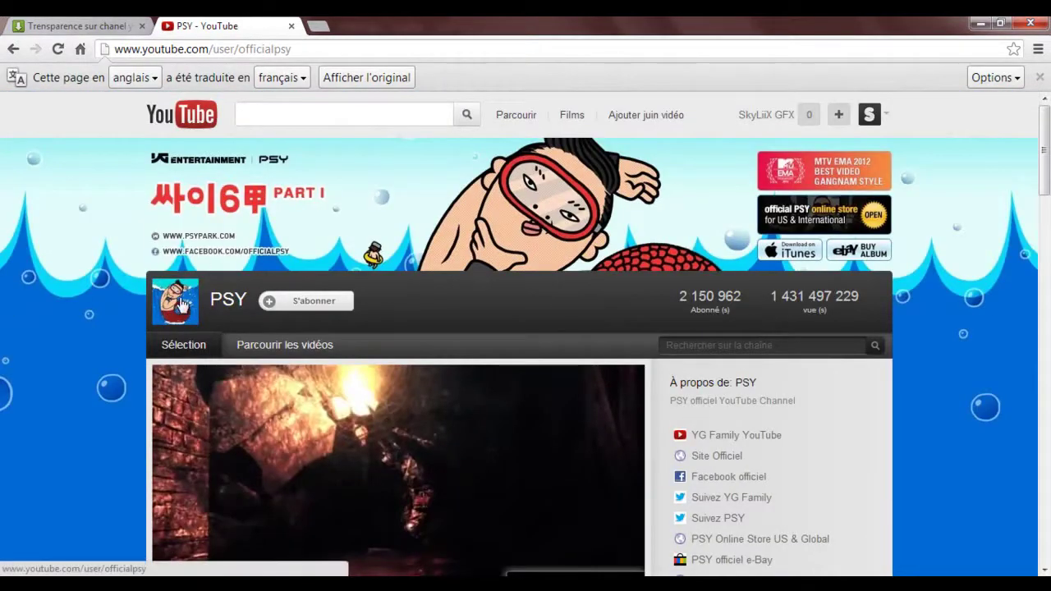
Return to the SkyLiiX GFX channel and open its list of subscribers.
left_click(868, 114)
left_click(628, 186)
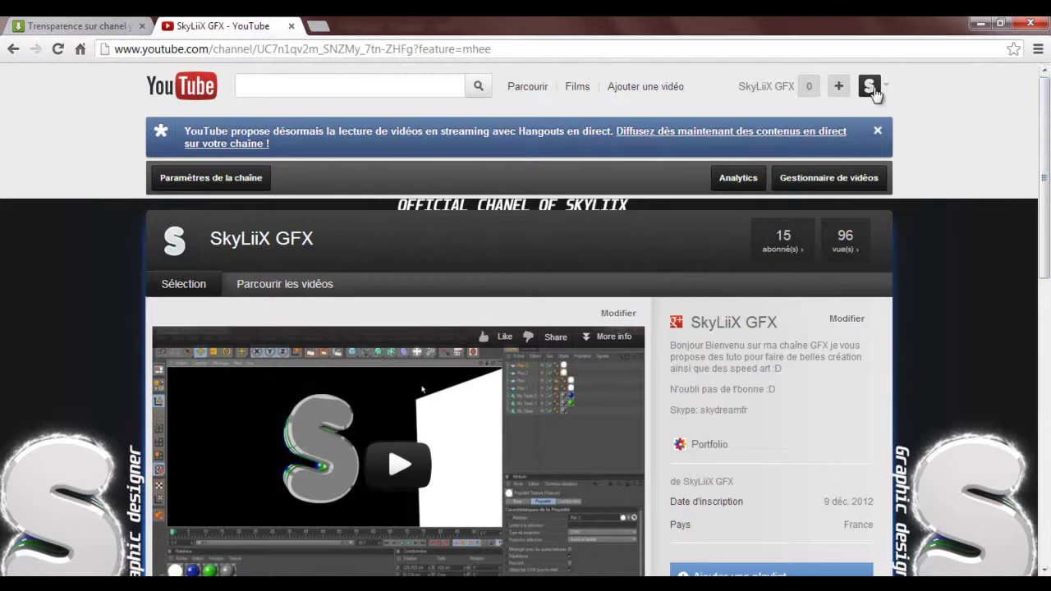
left_click(791, 257)
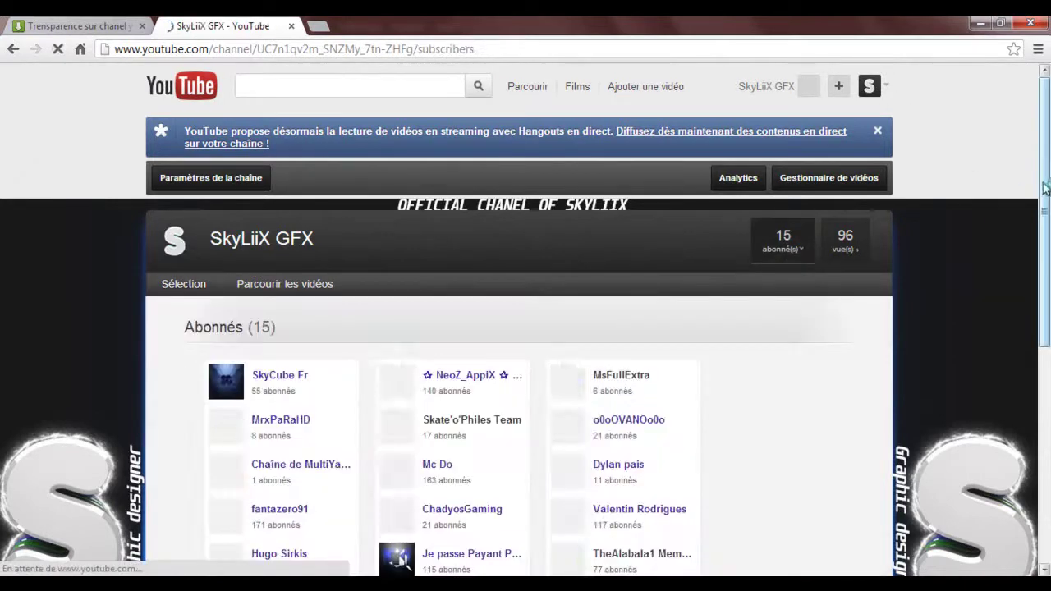
scroll(1047, 262, "down", 1)
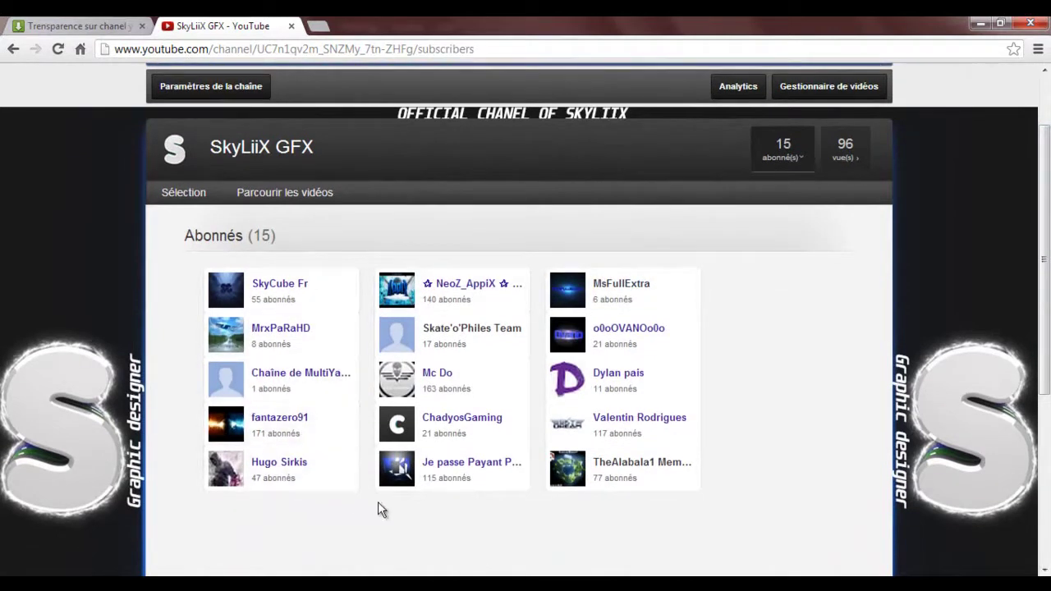
View the avatar on the ChadyosGaming subscriber channel, and go back to the SkyLiiX GFX channel.
left_click(468, 440)
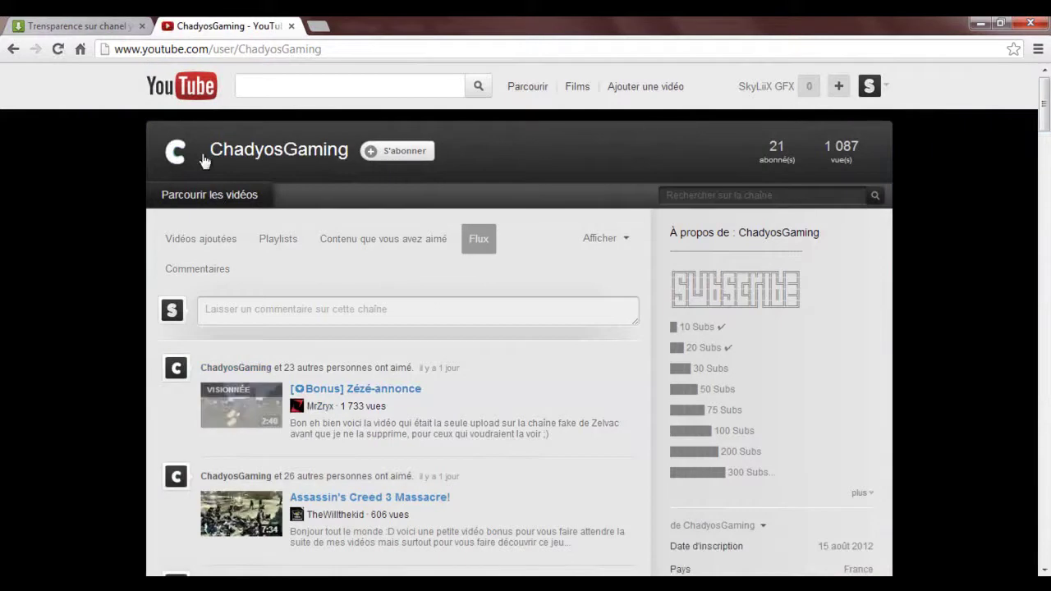
right_click(497, 309)
left_click(952, 285)
left_click(870, 87)
left_click(644, 159)
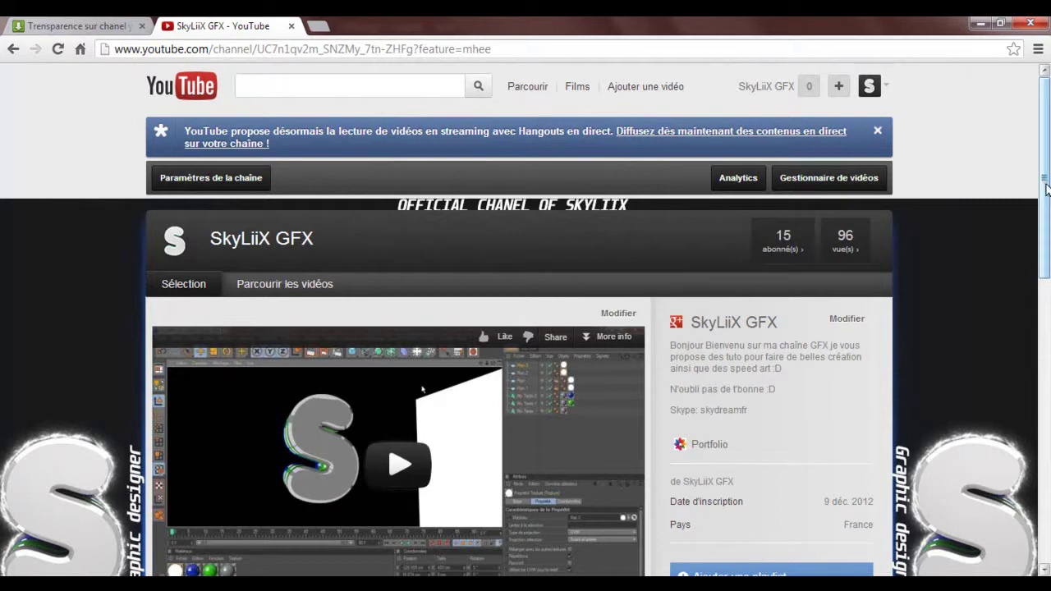
Switch to Photoshop and open the template file "Trensparence sur chanel youtube.psd".
mouse_move(127, 587)
left_click(121, 516)
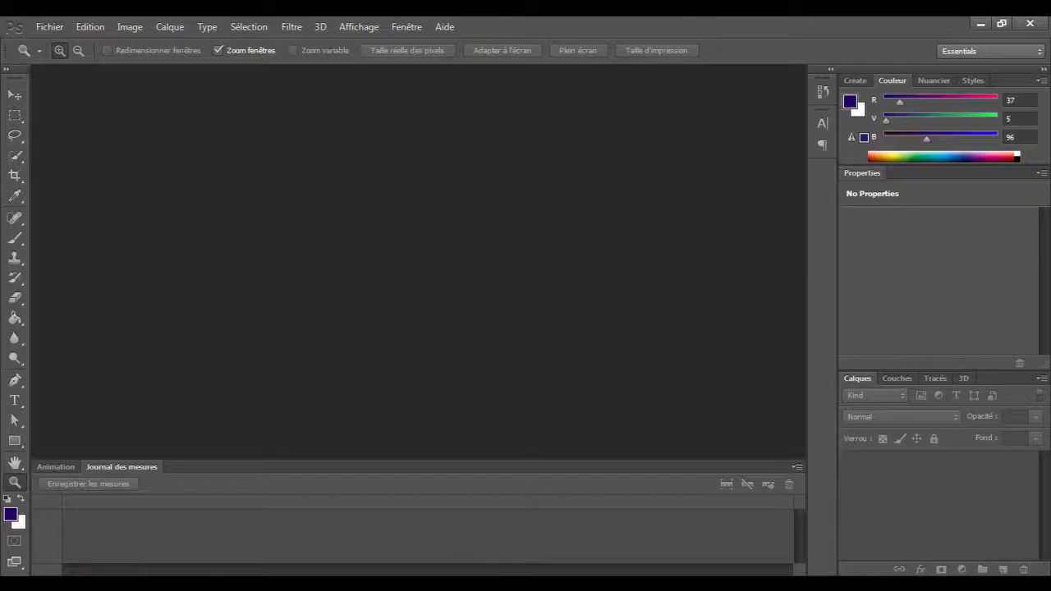
left_click(53, 25)
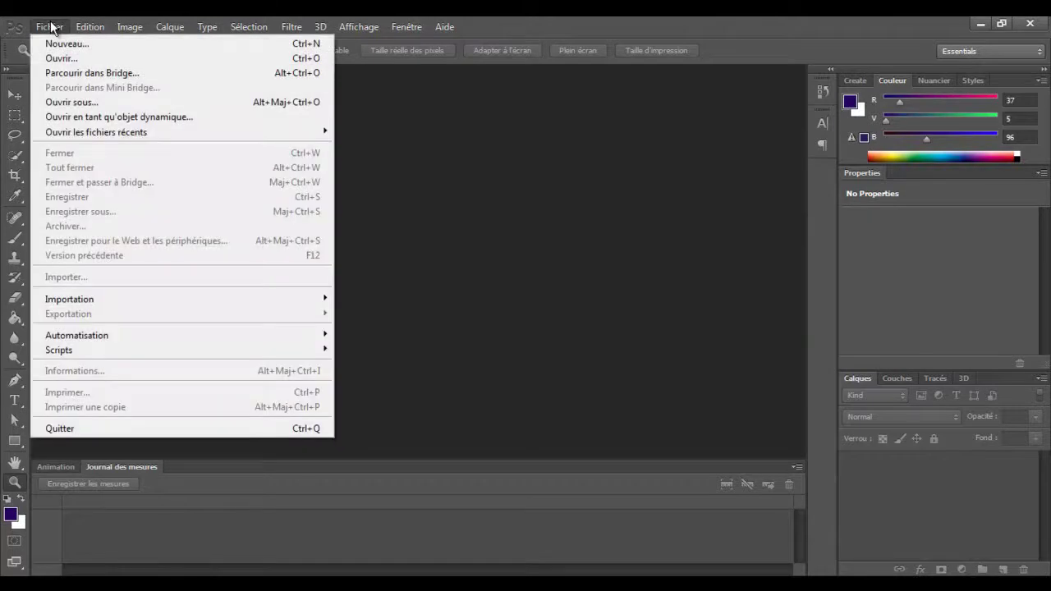
left_click(61, 59)
double_click(614, 251)
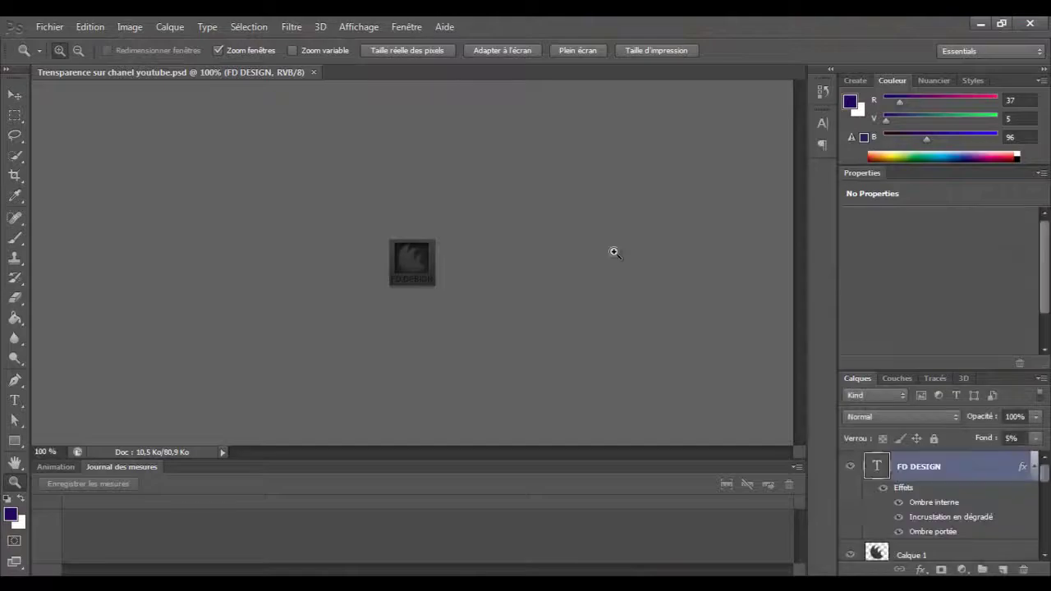
right_click(934, 479)
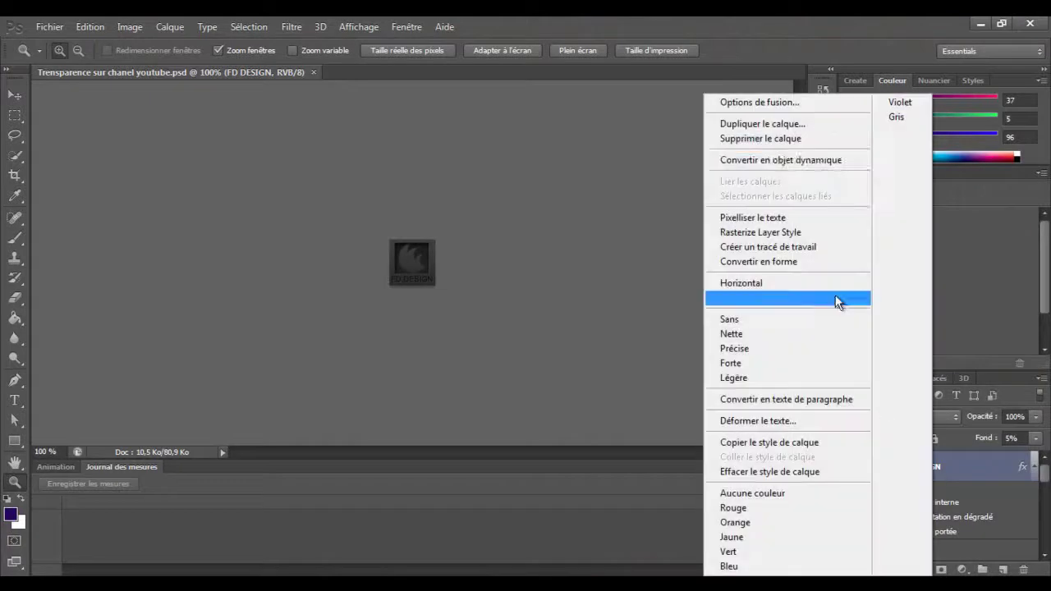
left_click(717, 140)
right_click(926, 476)
left_click(815, 109)
right_click(953, 477)
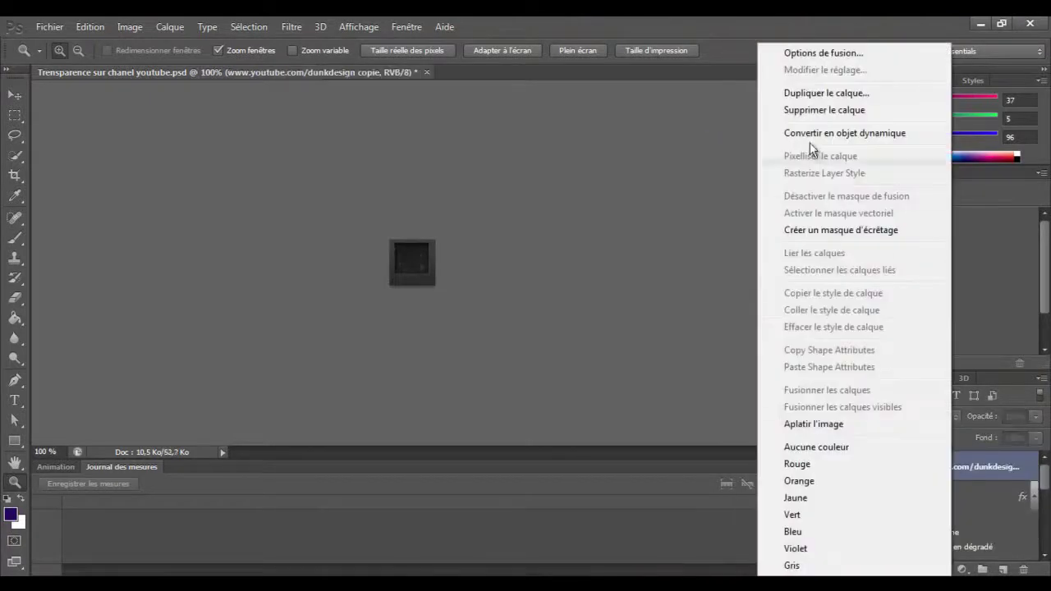
left_click(846, 110)
right_click(939, 464)
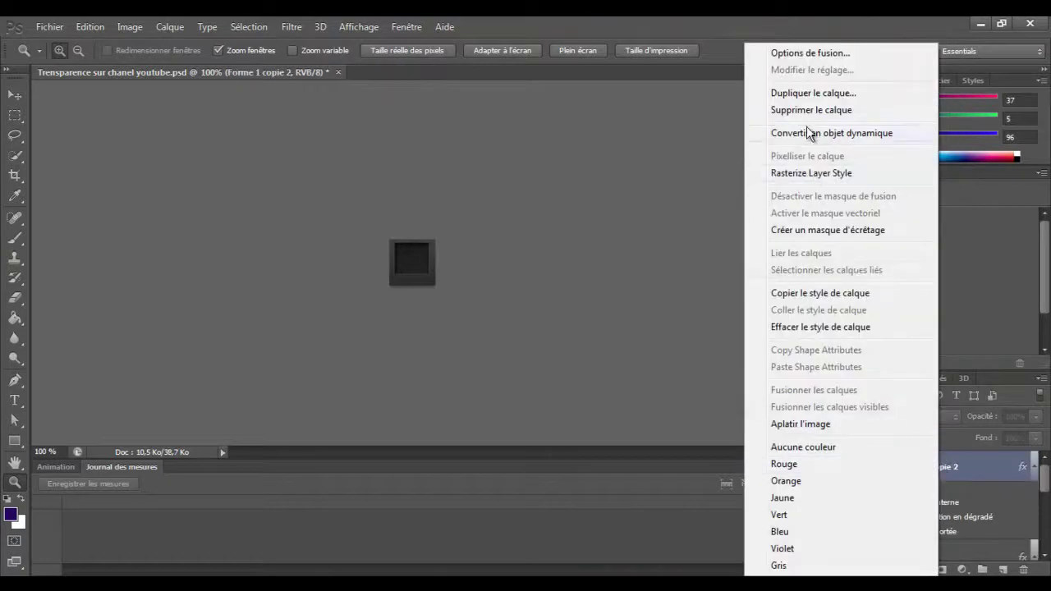
left_click(803, 110)
right_click(936, 465)
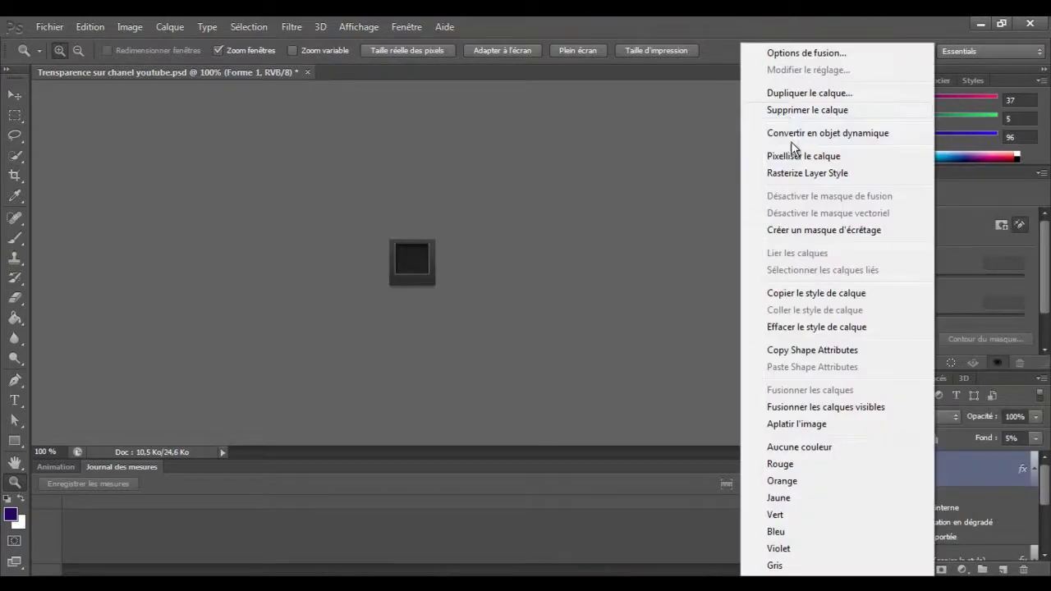
left_click(796, 108)
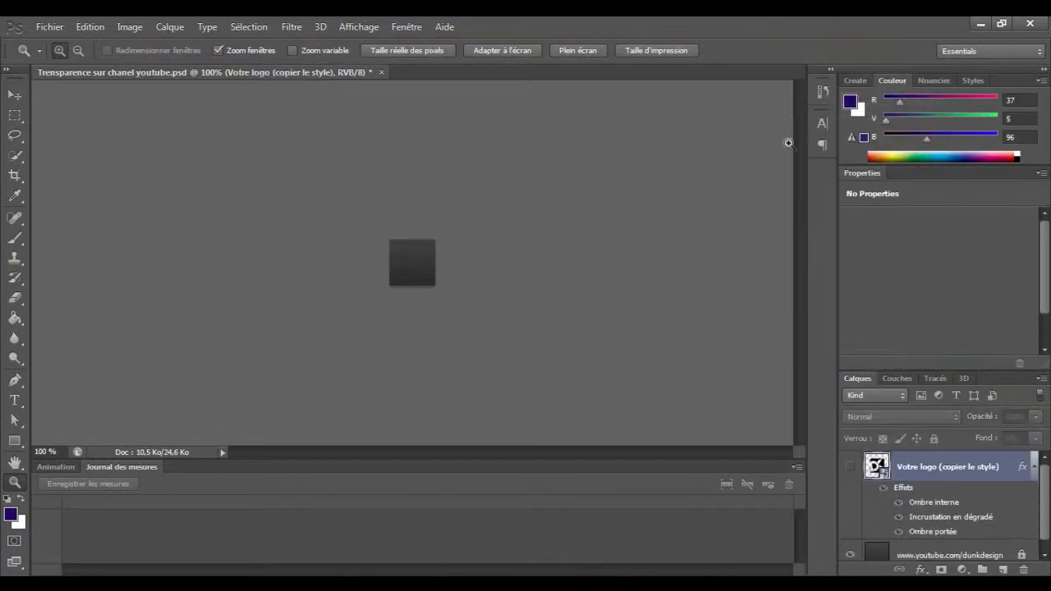
right_click(945, 464)
left_click(791, 86)
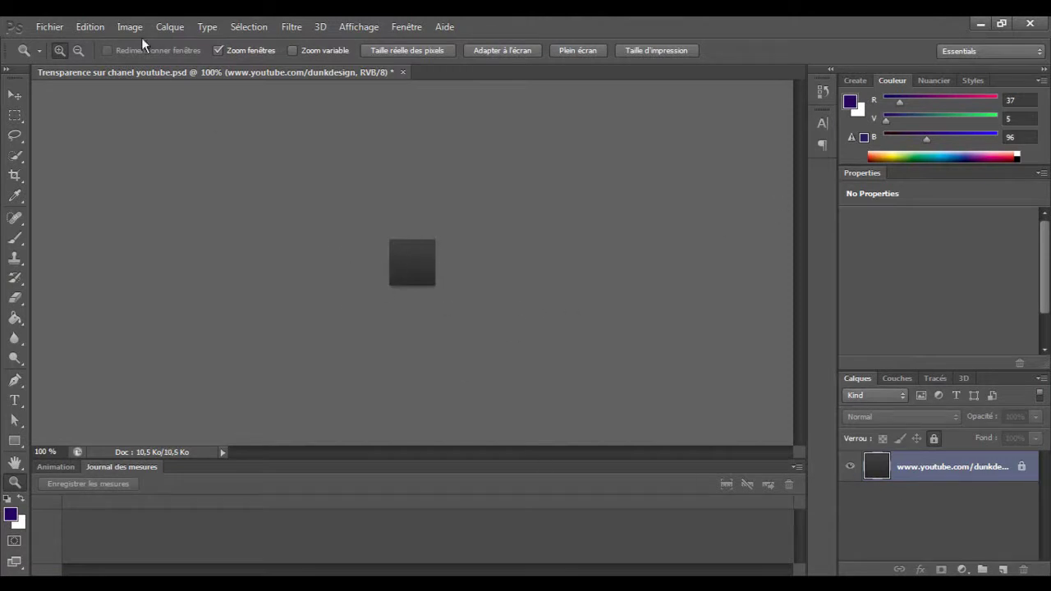
key("alt+Tab")
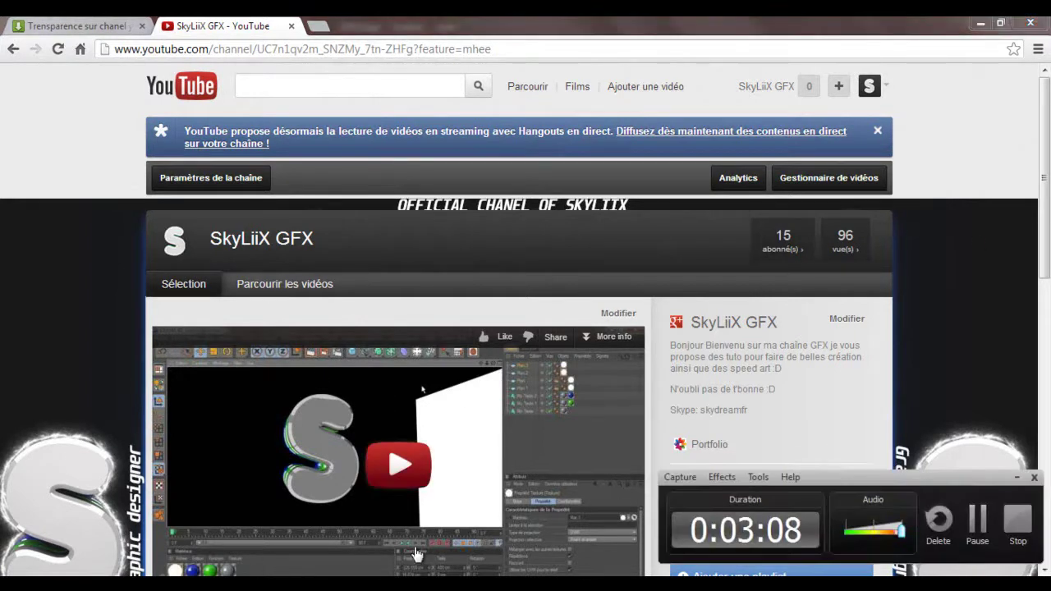
left_click(1033, 480)
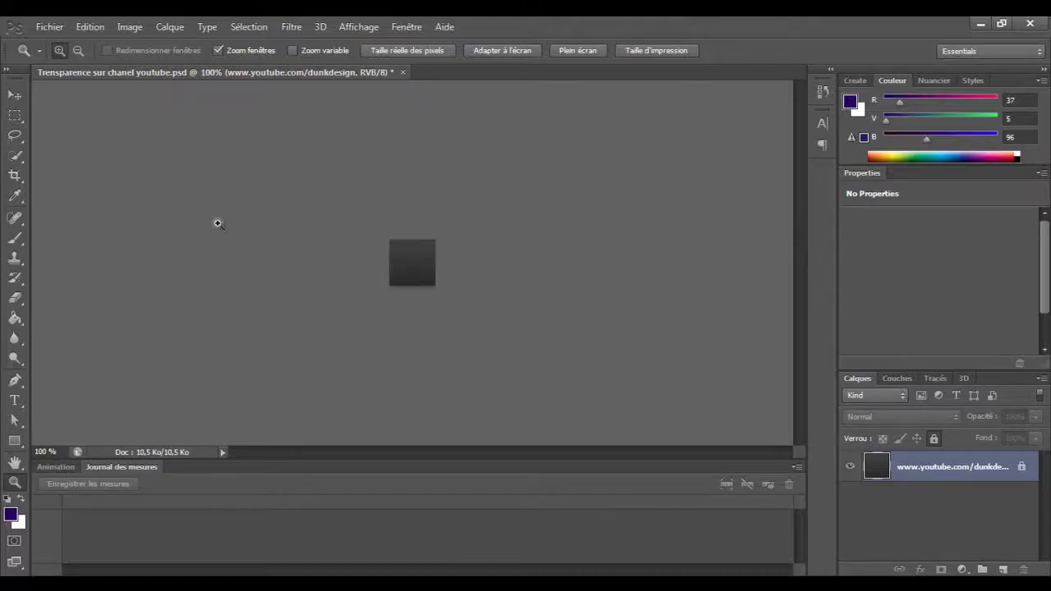
Place the "S Trensparance" image from the LOGO folder into the template document.
left_click(51, 27)
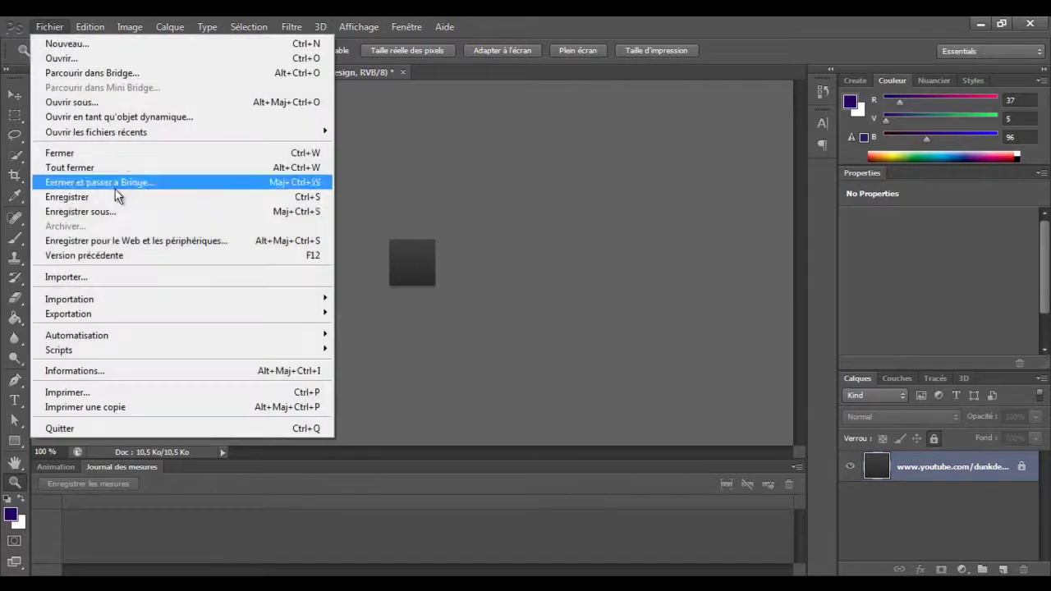
left_click(72, 278)
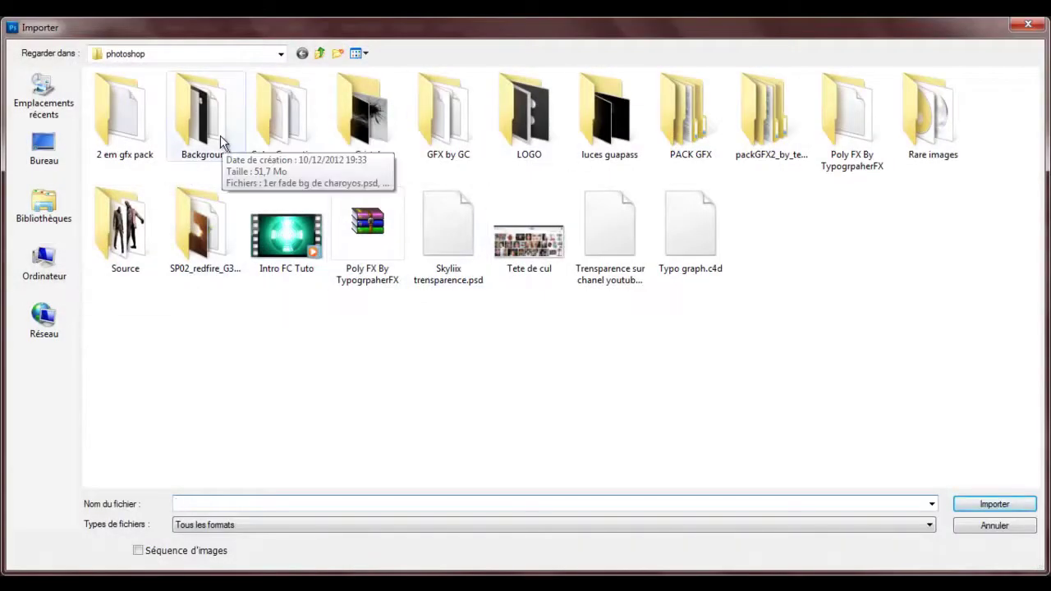
double_click(512, 130)
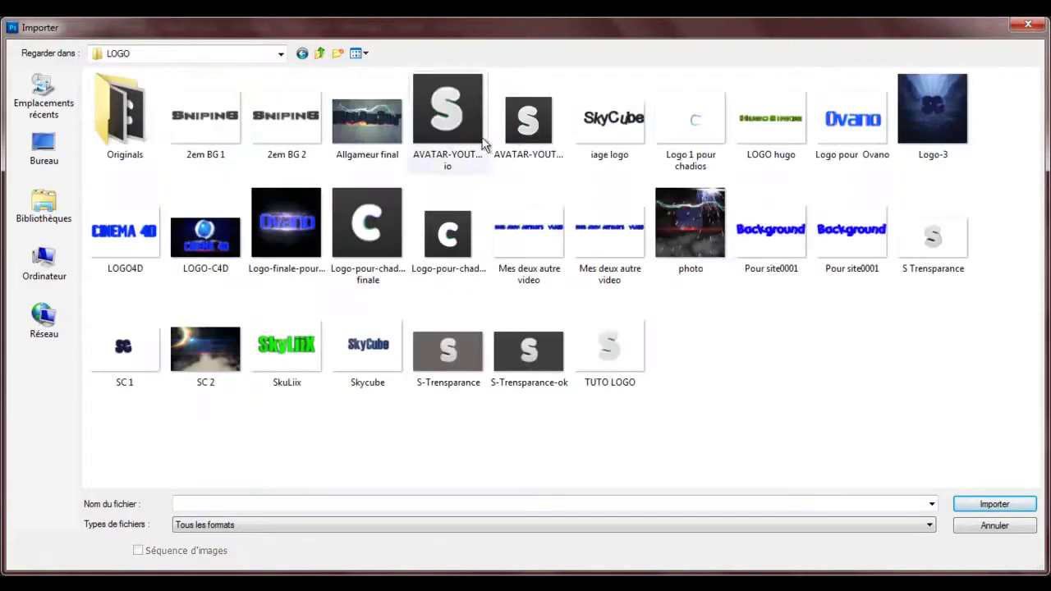
double_click(917, 243)
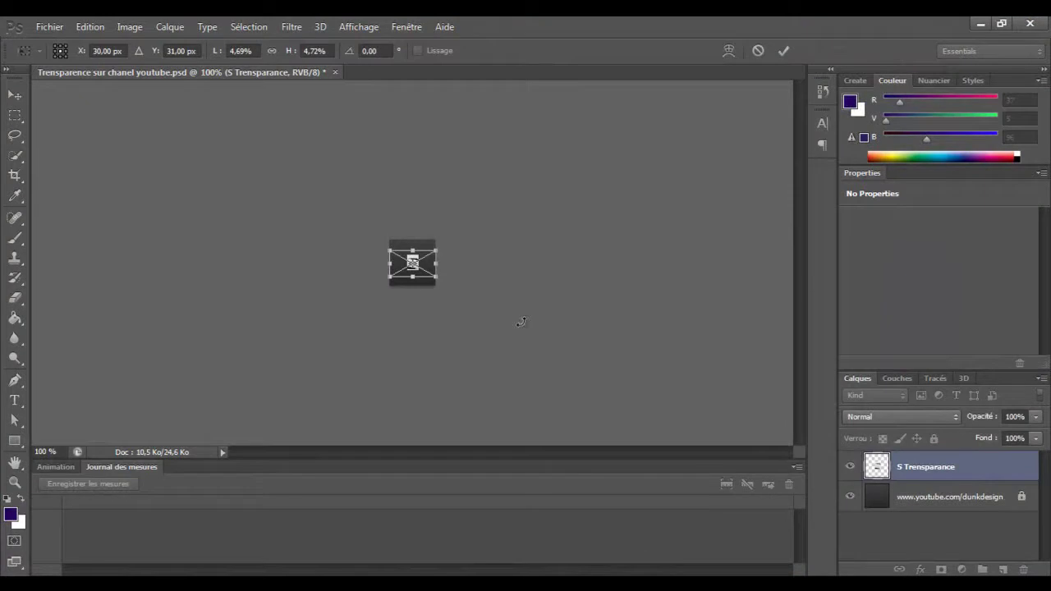
Enlarge the placed S logo to about 11.6% so it fills the dark square, and commit the transform.
mouse_move(437, 281)
left_mouse_down()
mouse_move(485, 328)
mouse_move(472, 300)
mouse_move(437, 282)
left_mouse_up()
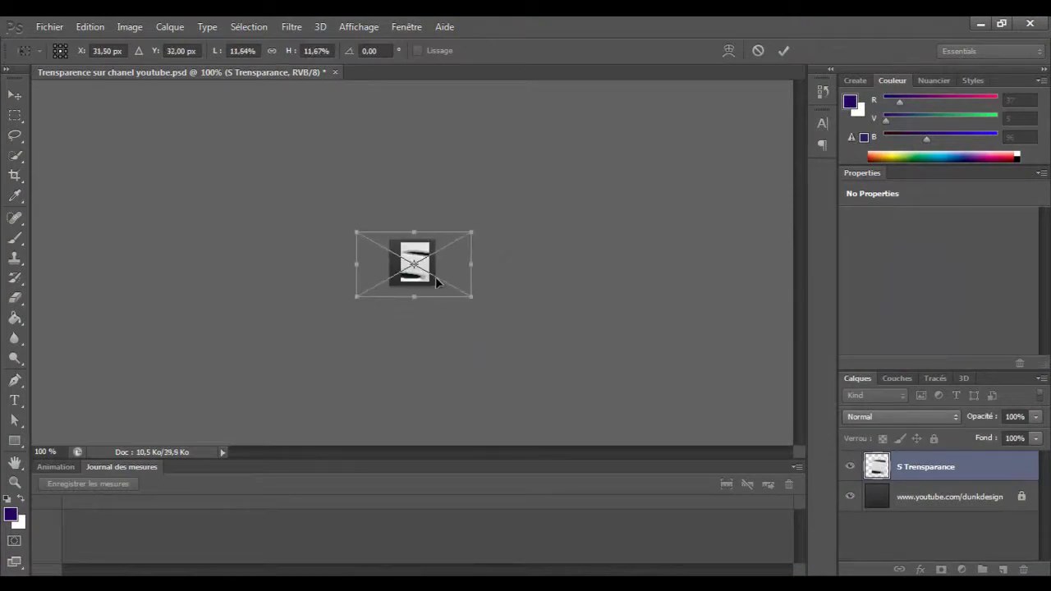
key("z")
key("ctrl+t")
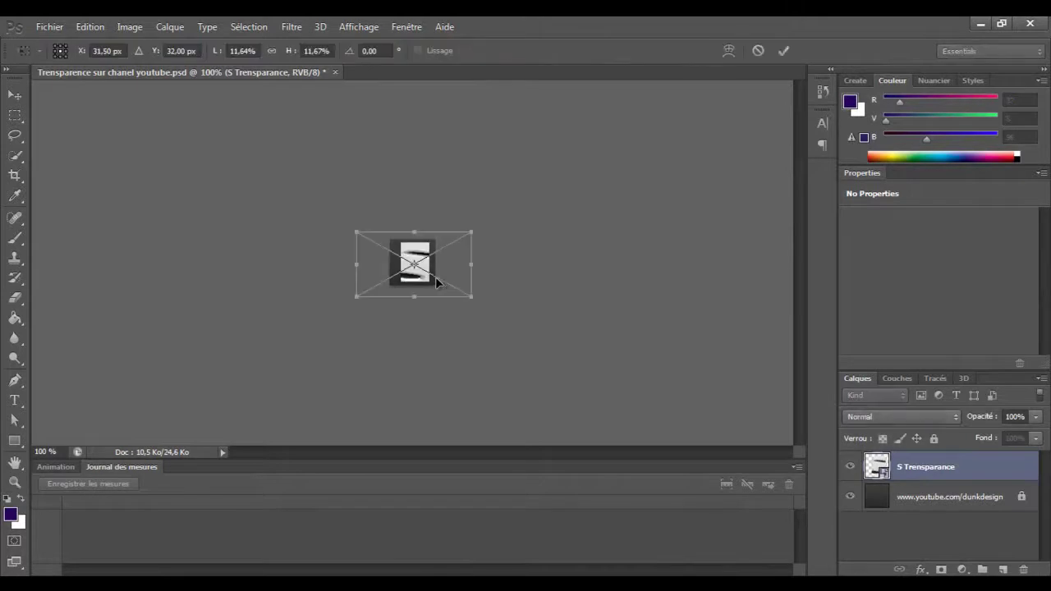
key("Return")
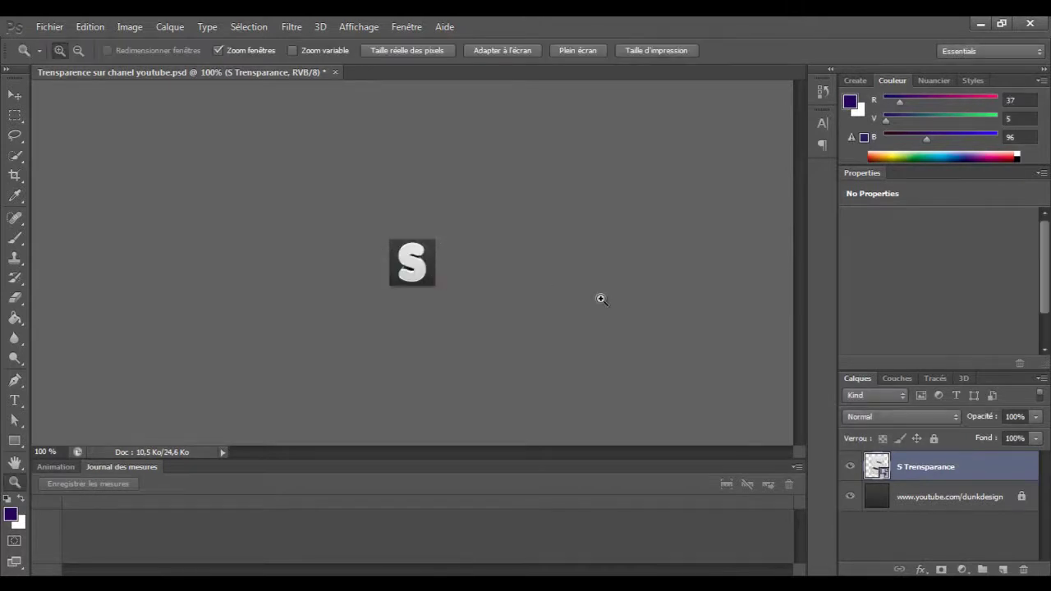
Fit the avatar document to the screen and examine the S logo on its dark square.
left_click(430, 270)
right_click(430, 269)
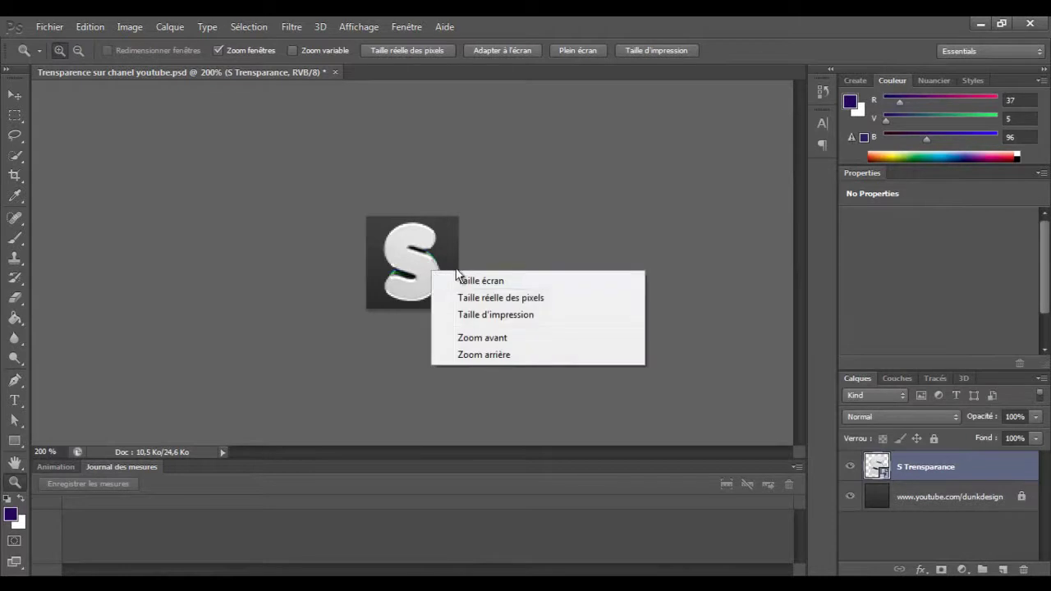
left_click(454, 275)
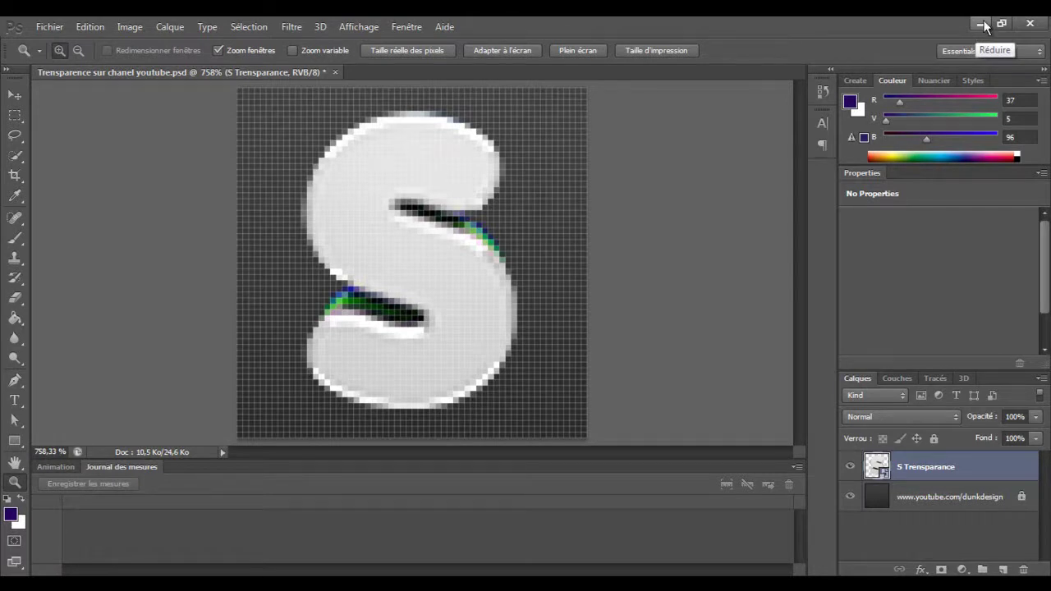
Switch to PhotoScape and open the 60 x 60 S avatar image from the LOGO folder for editing.
left_click(982, 22)
left_click(982, 24)
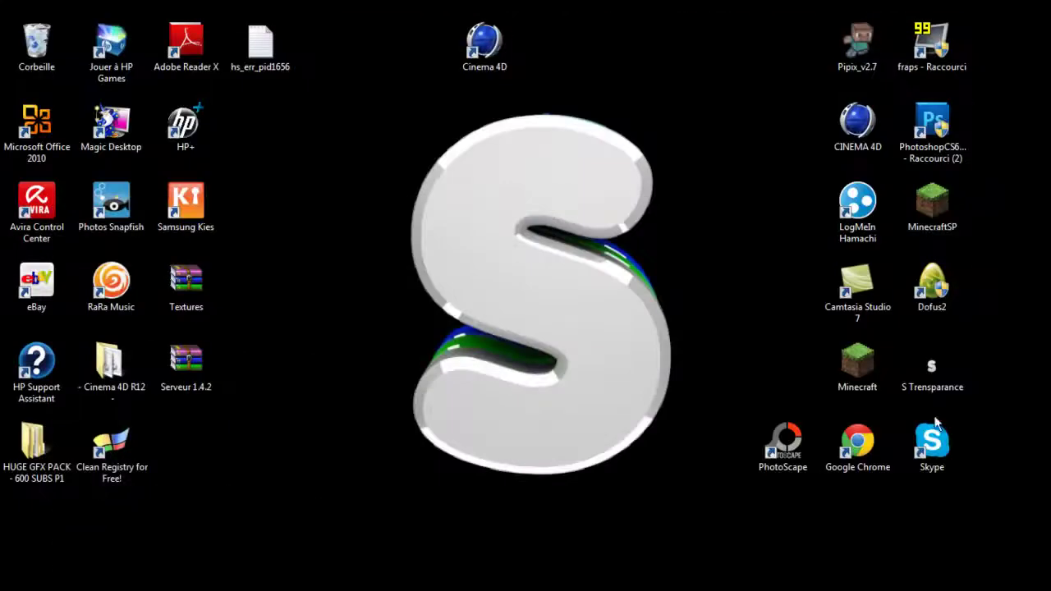
double_click(800, 460)
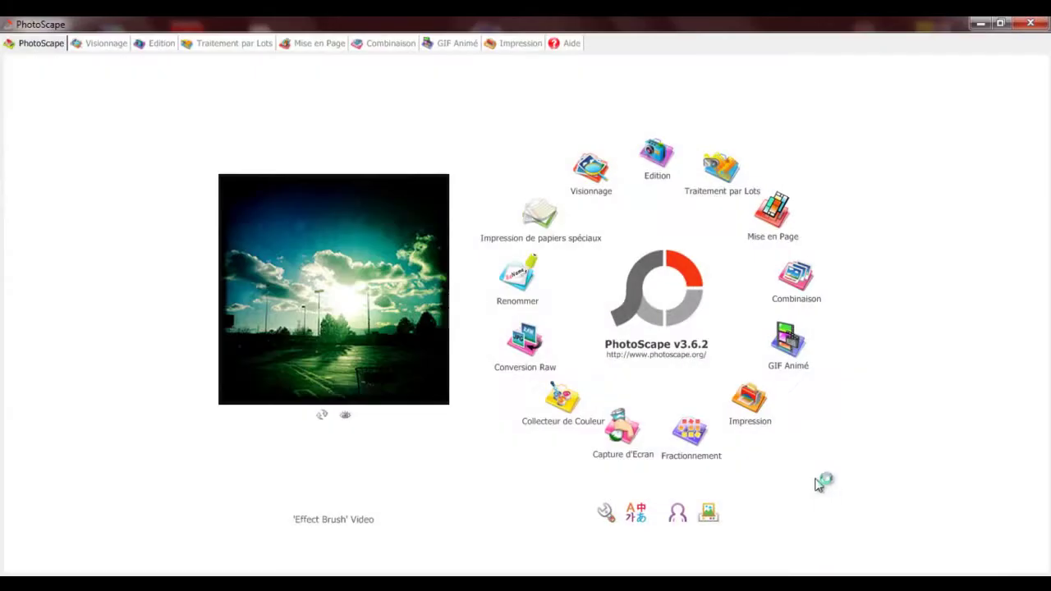
left_click(656, 160)
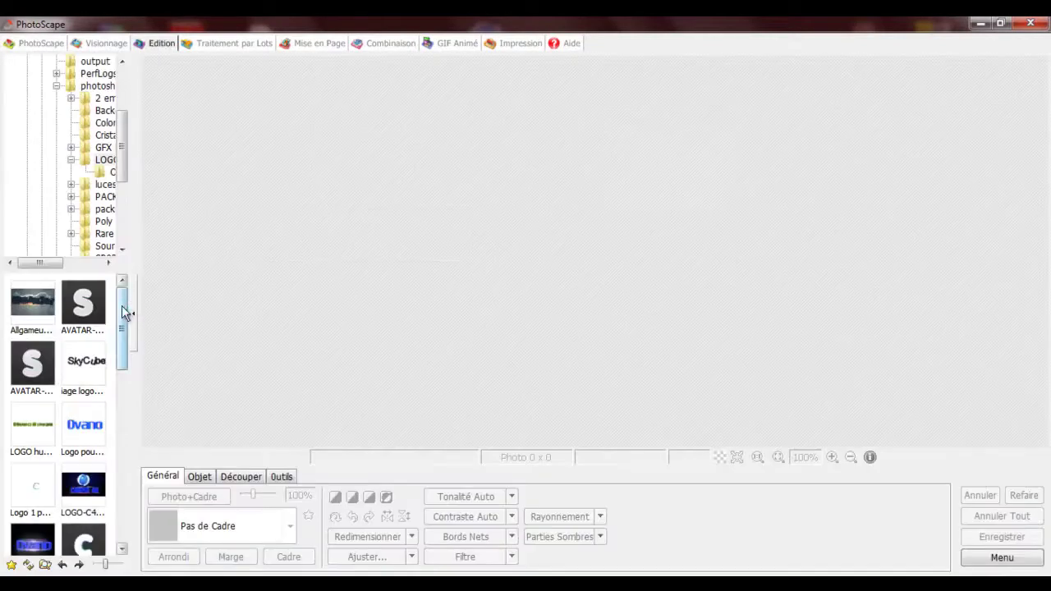
left_click(35, 371)
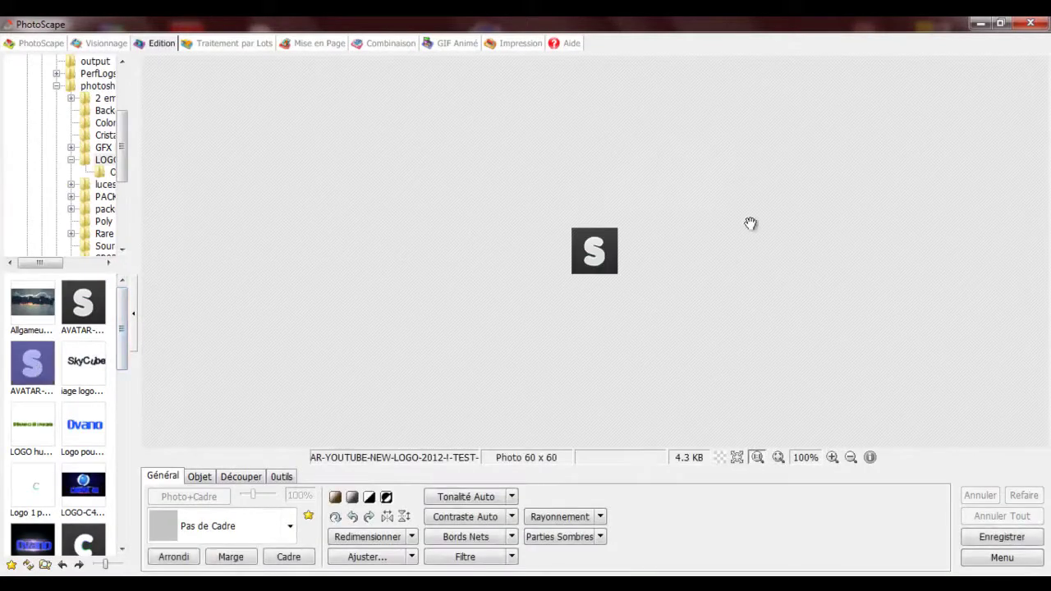
Resize the avatar image to 240 x 240 pixels with its proportions preserved.
left_click(382, 538)
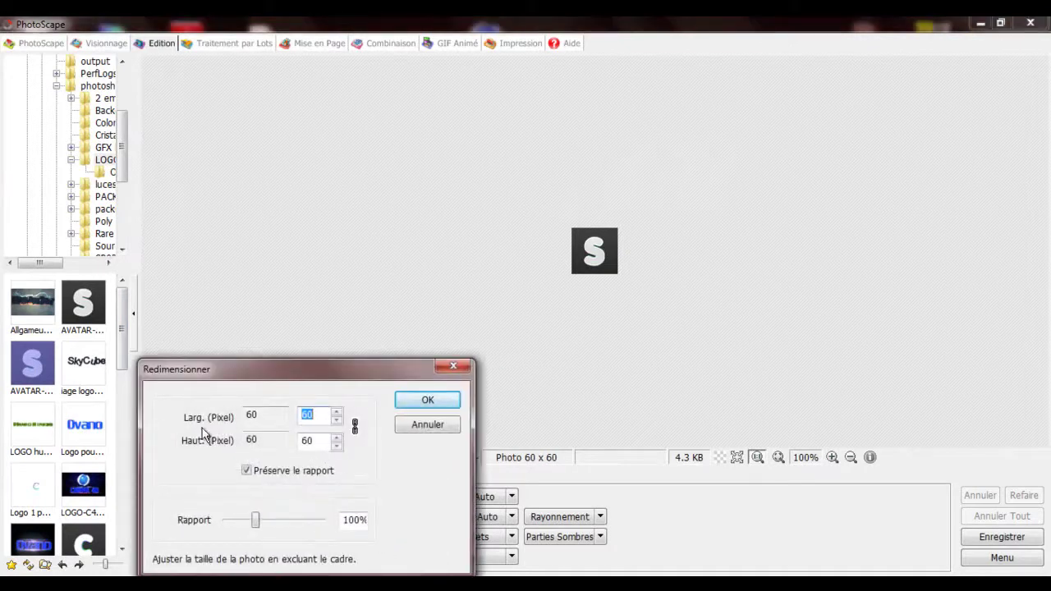
key("BackSpace")
left_click(427, 401)
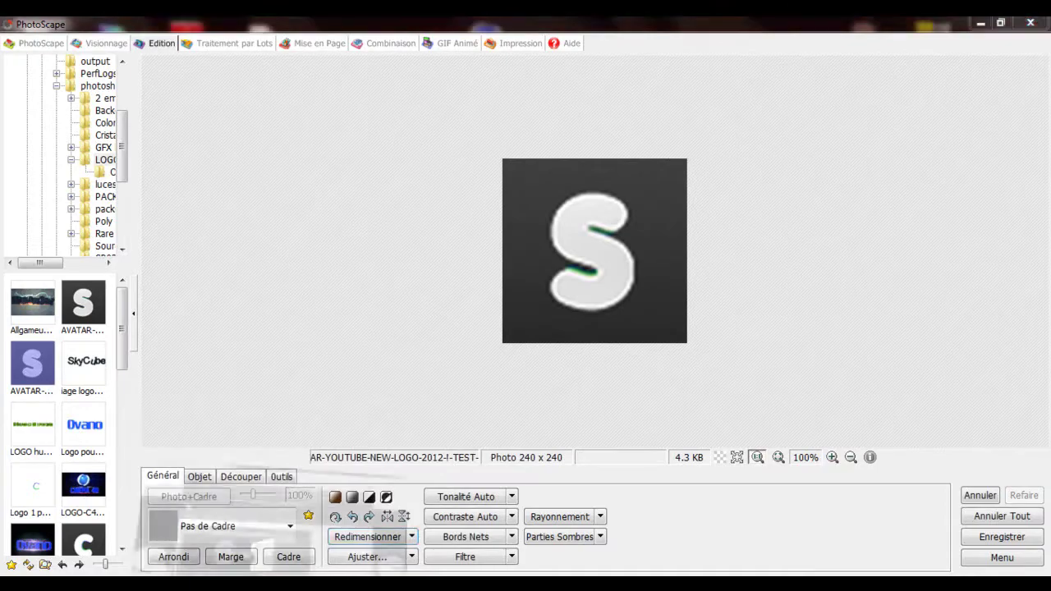
Switch to the YouTube channel page in Chrome and compare its header avatar with the S logo document in Photoshop.
key("alt+Tab")
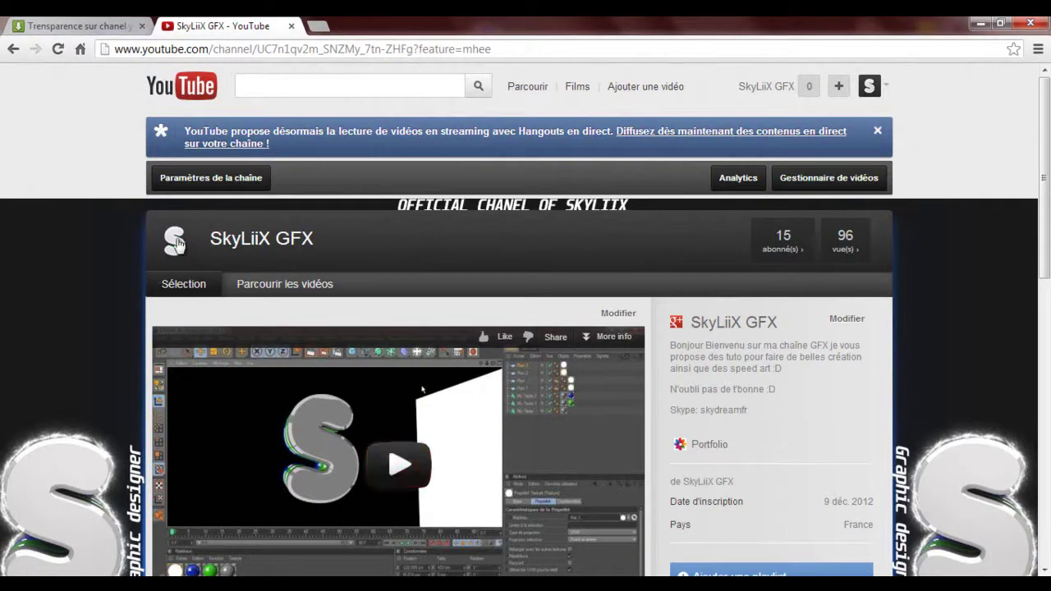
mouse_move(270, 585)
mouse_move(174, 584)
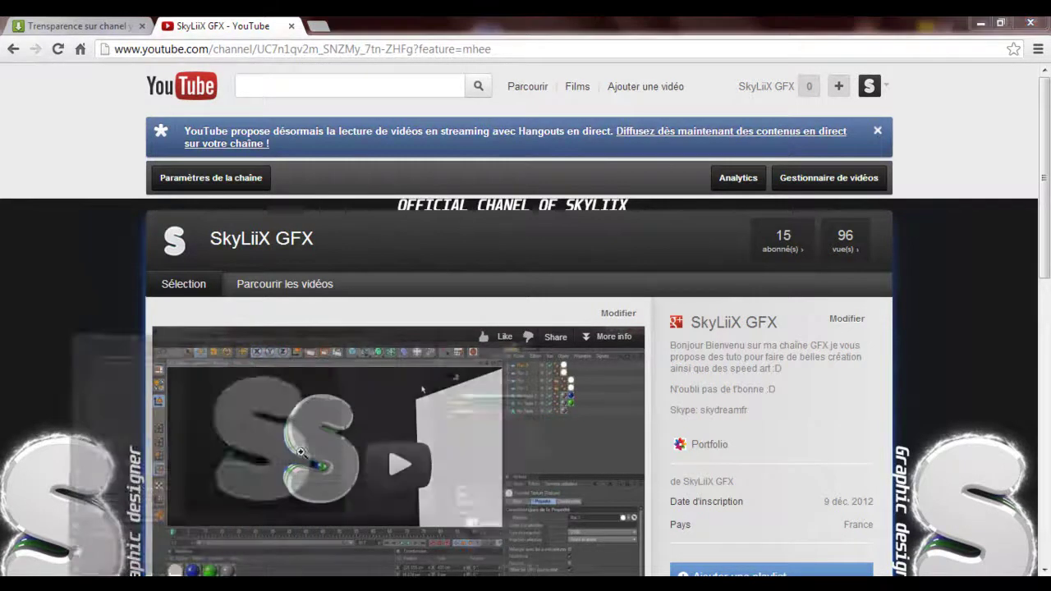
left_click(215, 526)
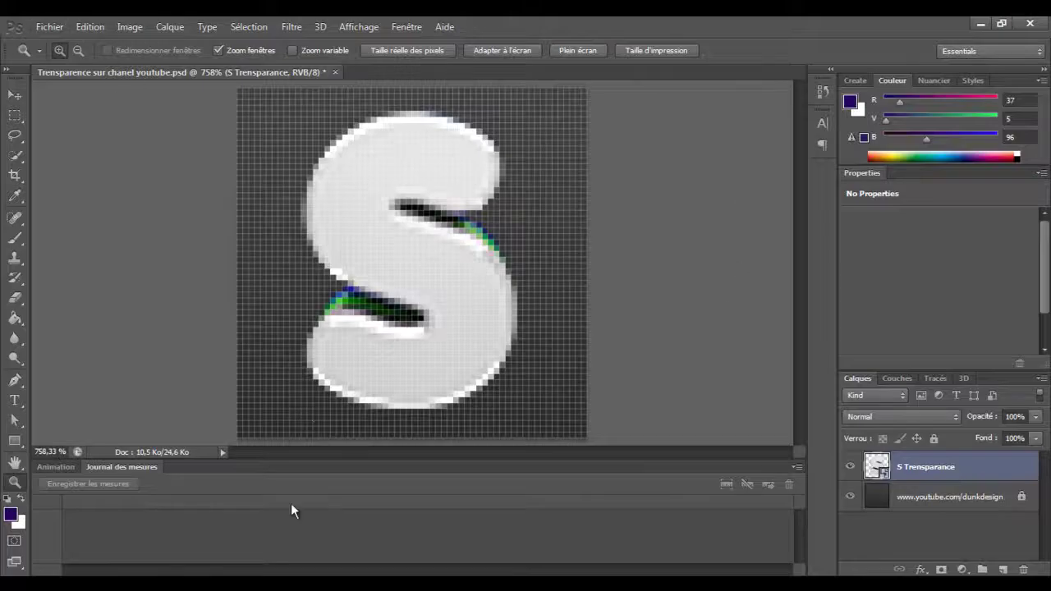
mouse_move(174, 584)
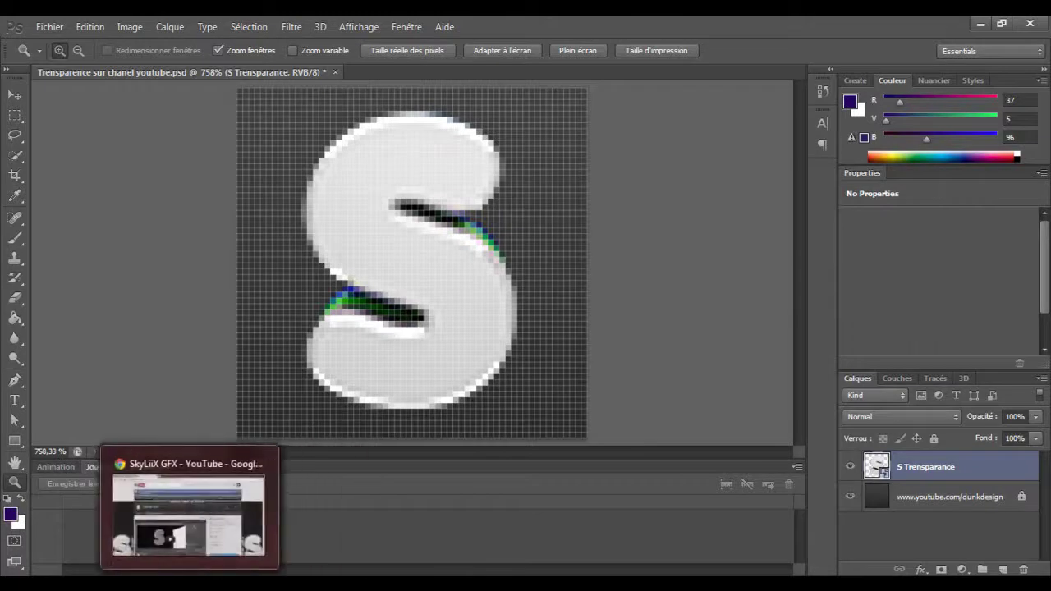
left_click(201, 517)
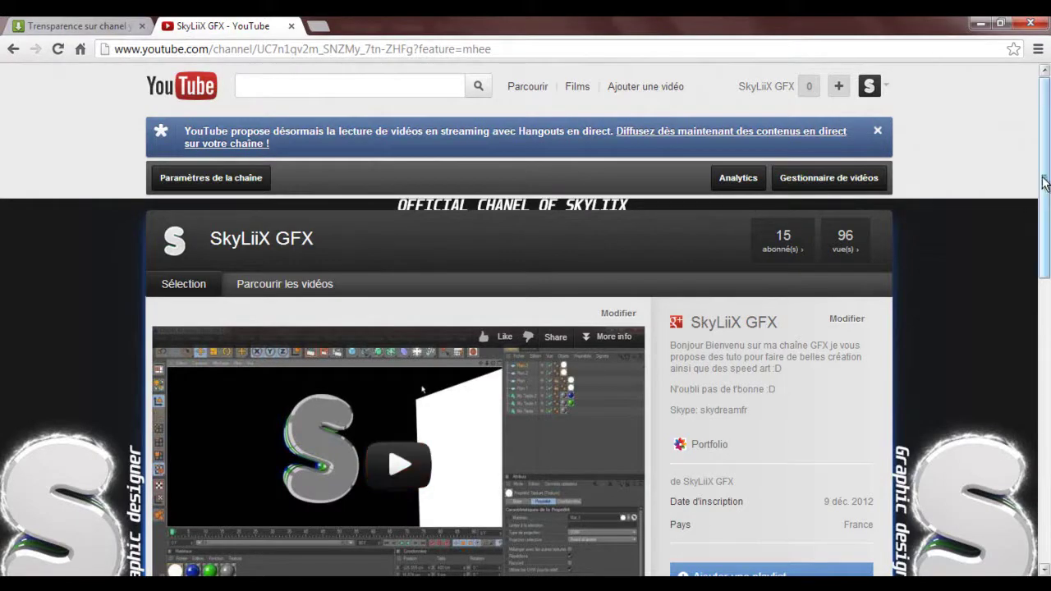
left_click_drag(1046, 185, 1034, 165)
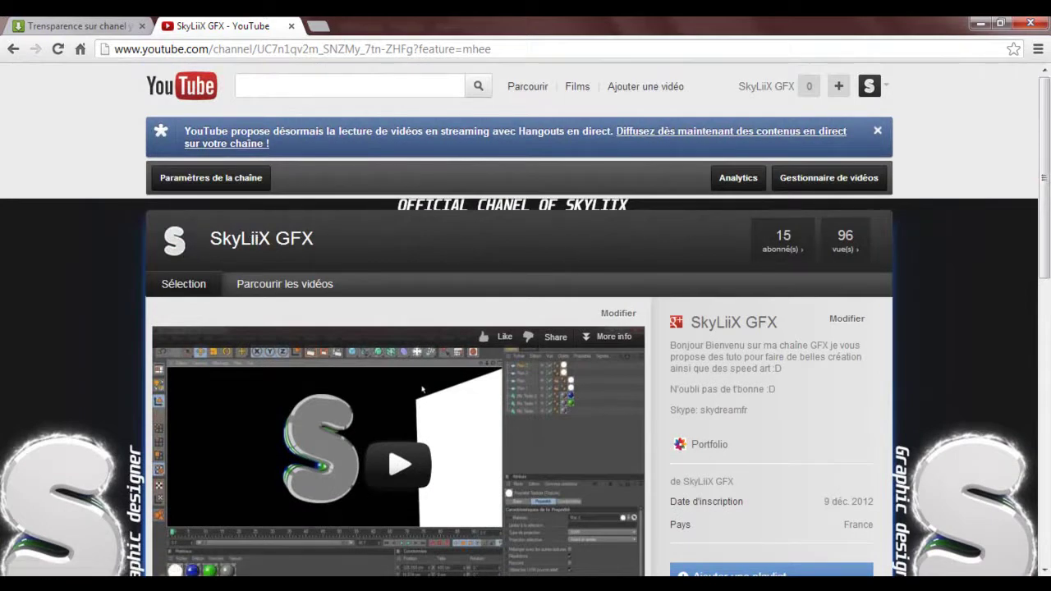
key("alt+Tab")
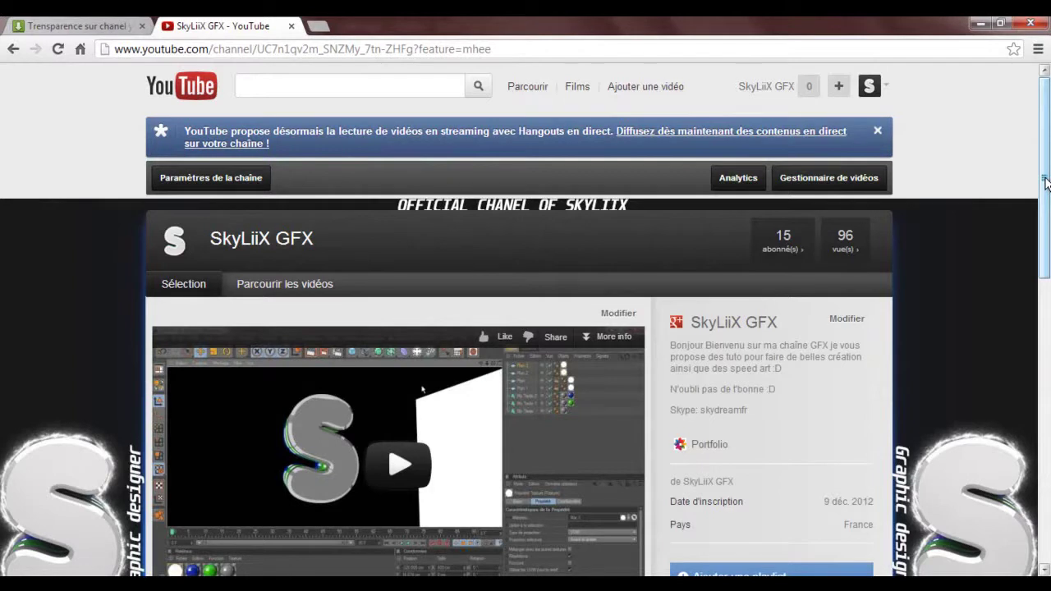
left_click_drag(1044, 179, 1048, 75)
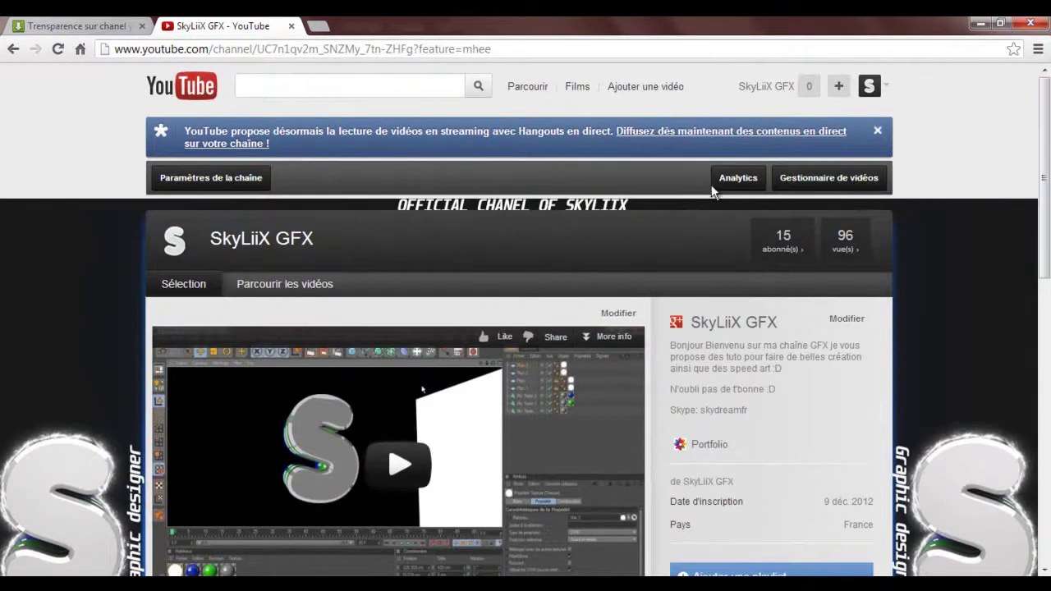